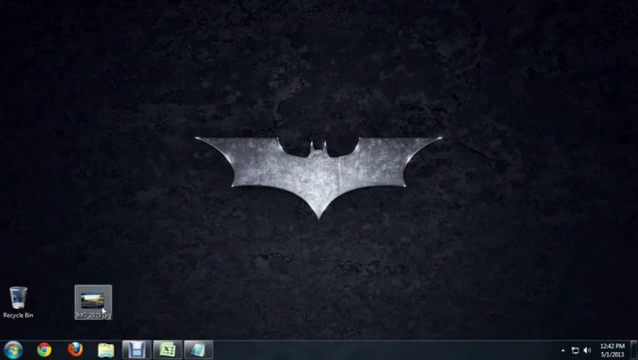
Open IMG_2929.jpg from the desktop in Windows Photo Viewer.
double_click(94, 304)
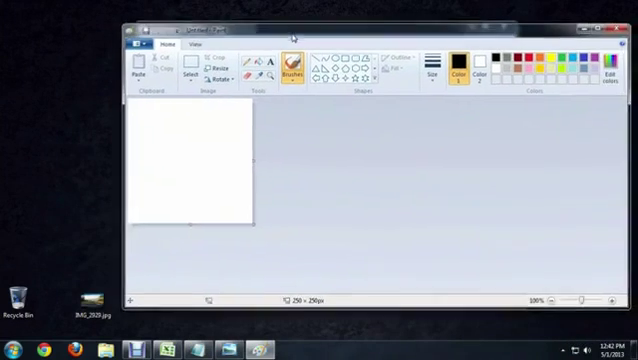
Drag IMG_2929.jpg from the desktop onto the Paint canvas and reposition the window.
click(92, 302)
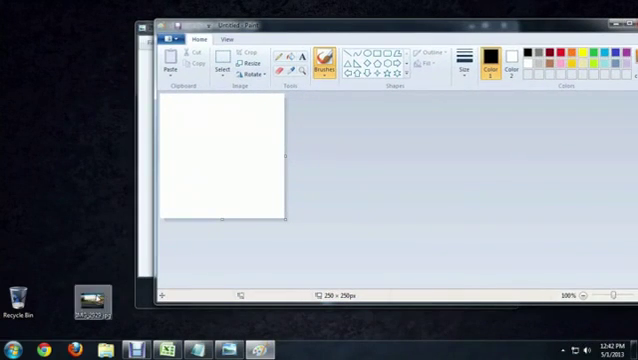
drag(92, 302, 248, 182)
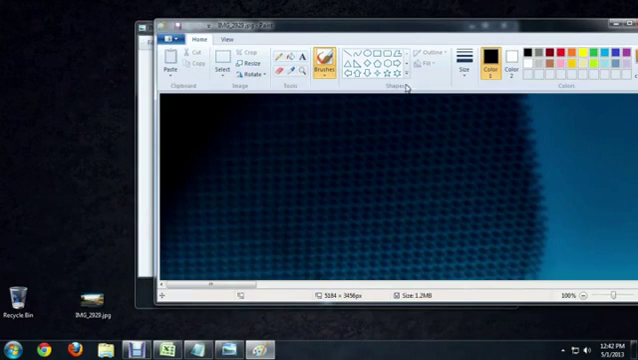
drag(528, 27, 410, 27)
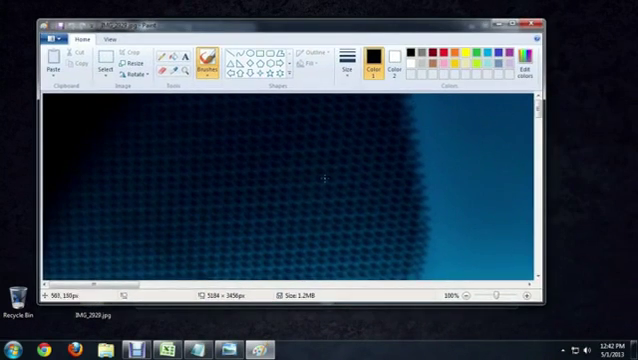
Zoom the road photo out to 12.5% with the Magnifier tool.
click(185, 73)
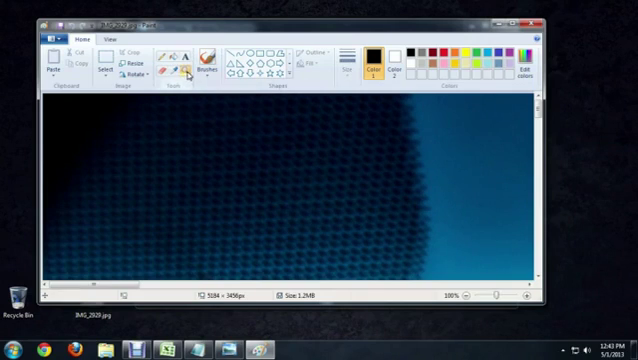
right_click(291, 176)
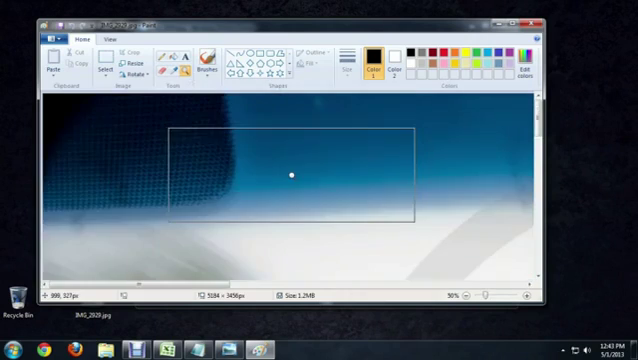
right_click(291, 176)
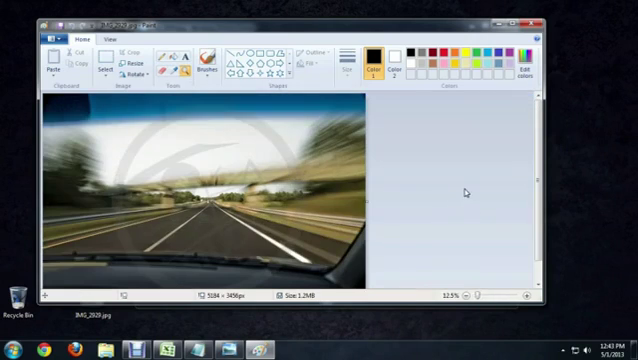